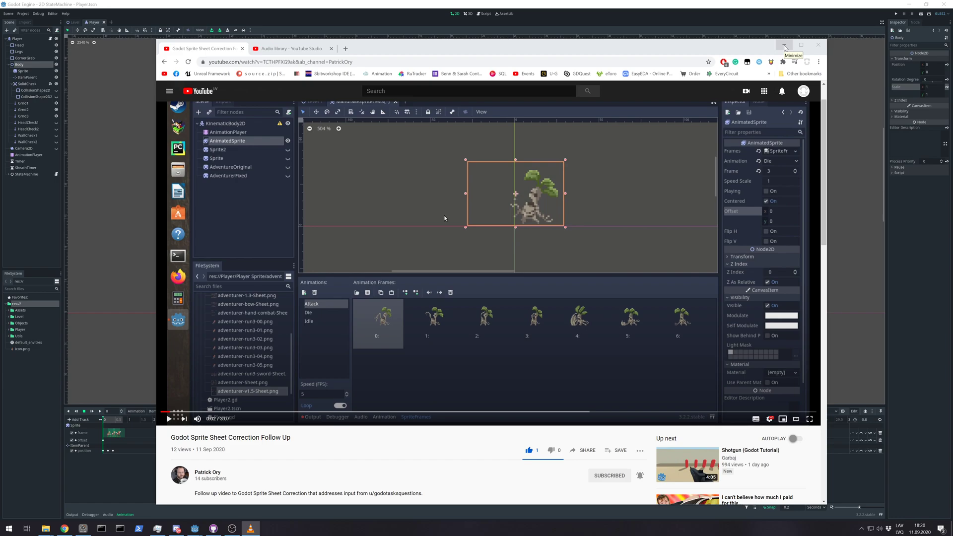
Minimize the YouTube sprite-sheet tutorial to reveal the Godot player scene
left_click(785, 46)
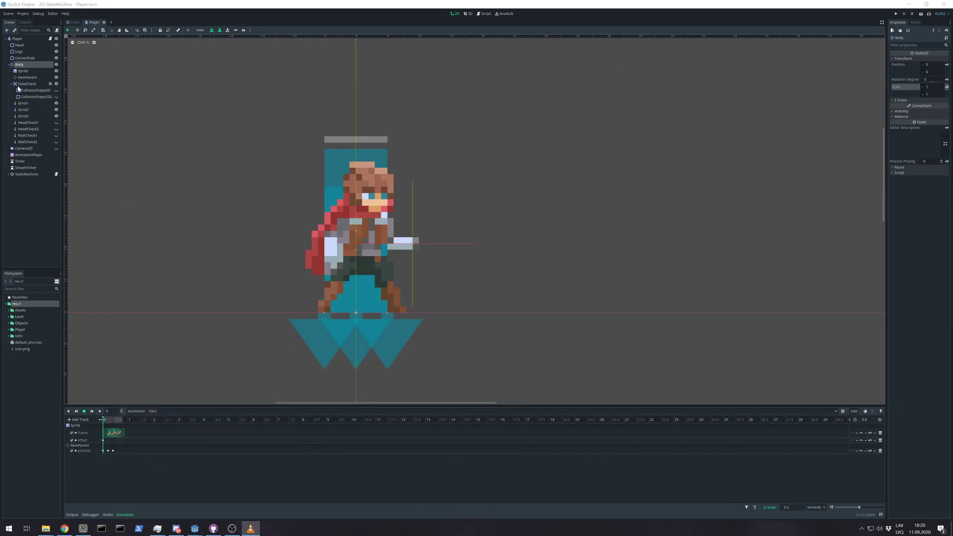
Load the Sprite's Attack1 animation and scrub it to the 0.625 s attack frame
left_click(20, 66)
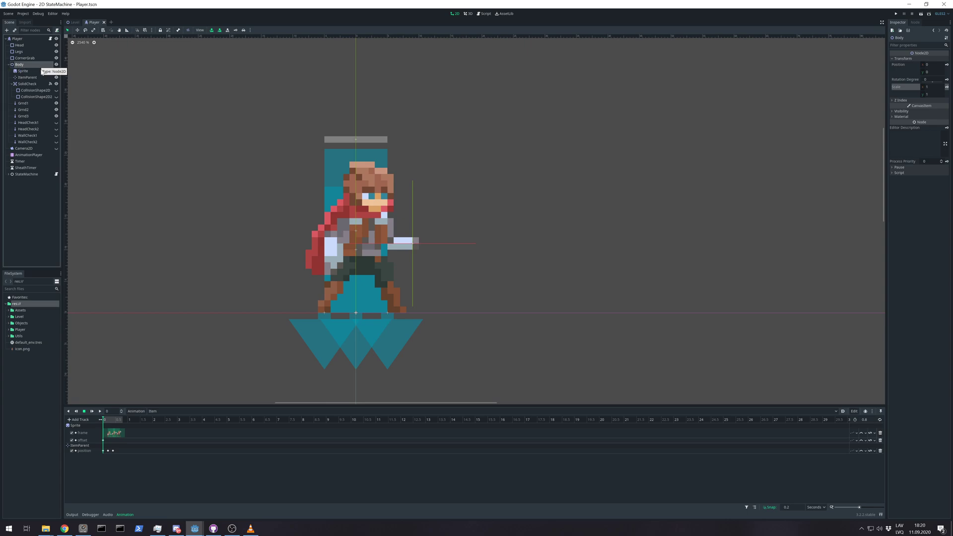
left_click(21, 71)
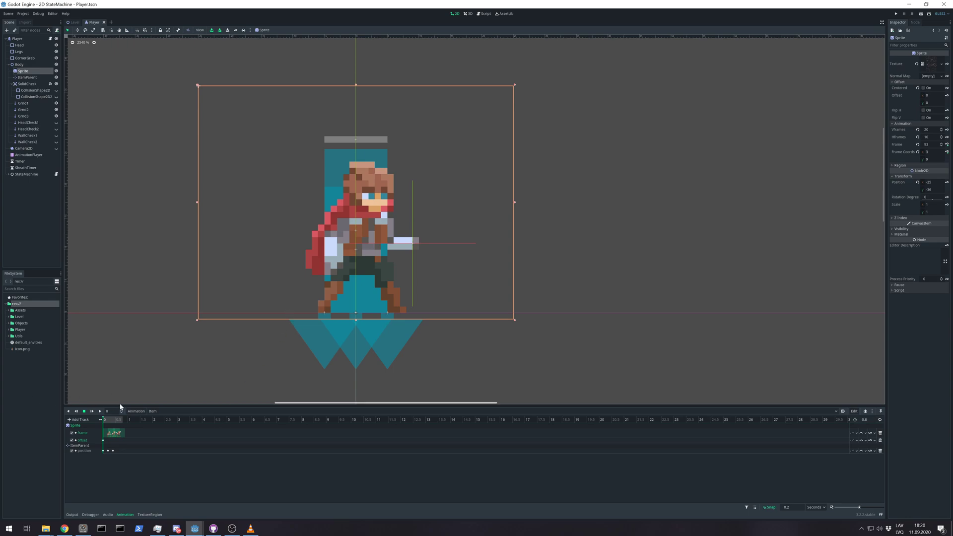
left_click(152, 411)
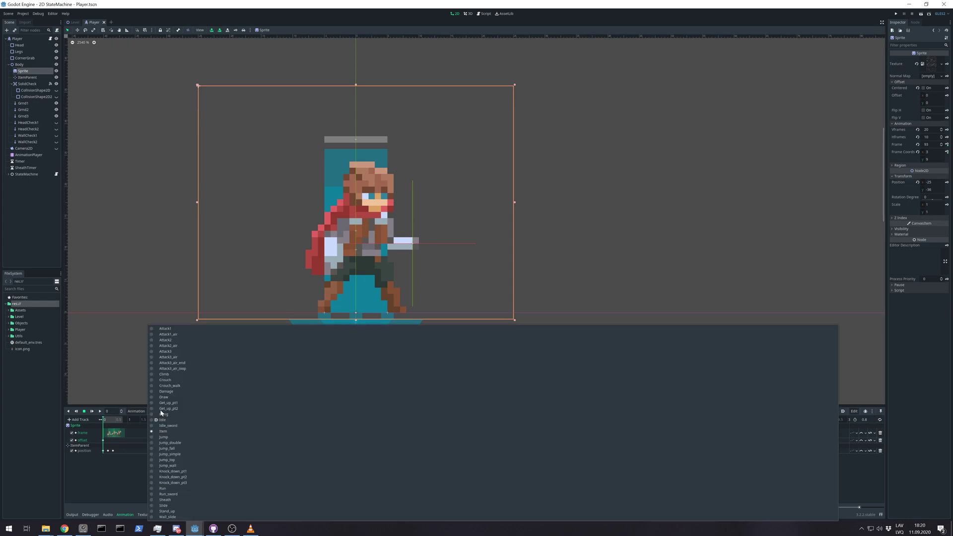
left_click(172, 330)
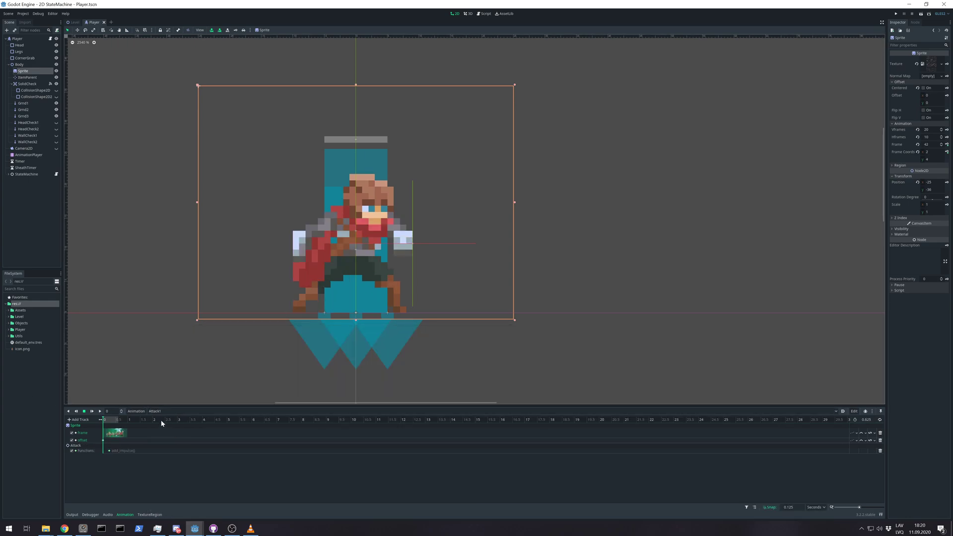
mouse_move(103, 426)
left_mouse_down()
mouse_move(121, 422)
mouse_move(91, 417)
left_mouse_up()
left_click(19, 64)
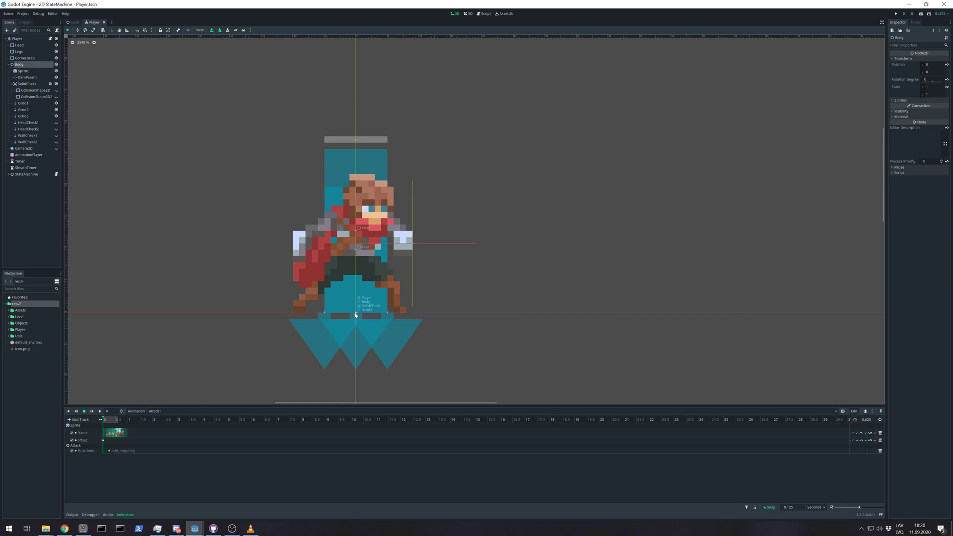
Flip Body's scale x to -1, restore it to 1, then bring up BomberPlatformer
left_click(23, 70)
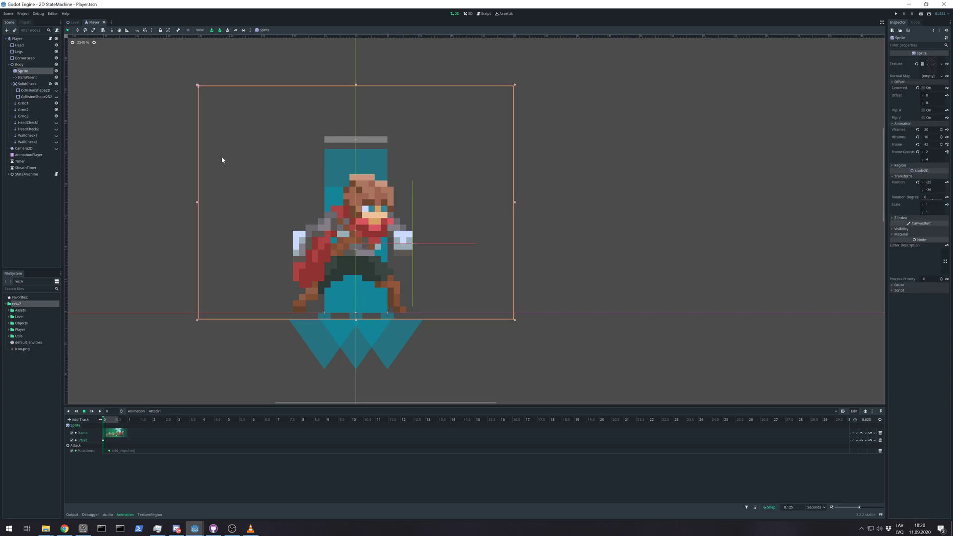
left_click(77, 30)
mouse_move(290, 204)
left_mouse_down()
mouse_move(281, 188)
mouse_move(294, 191)
left_mouse_up()
left_click(30, 64)
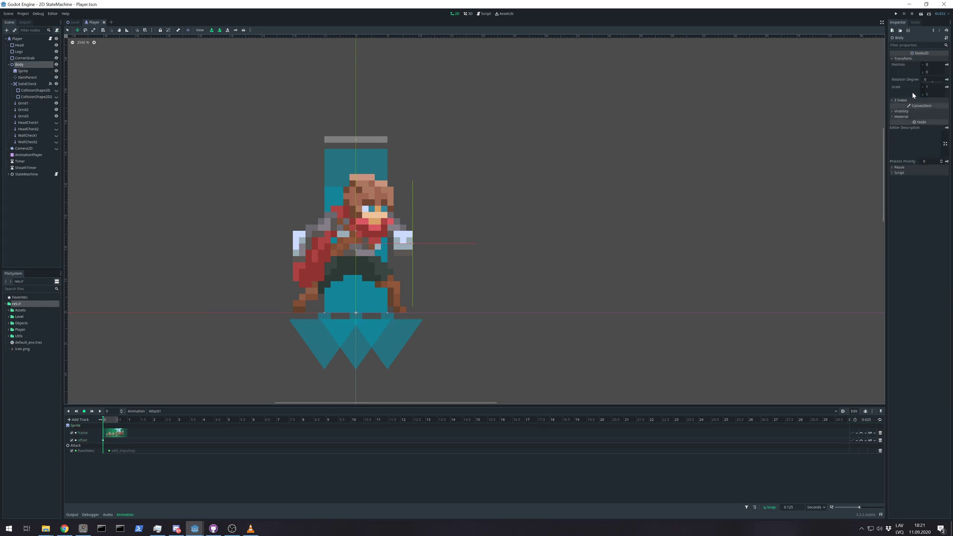
mouse_move(928, 79)
left_click(931, 87)
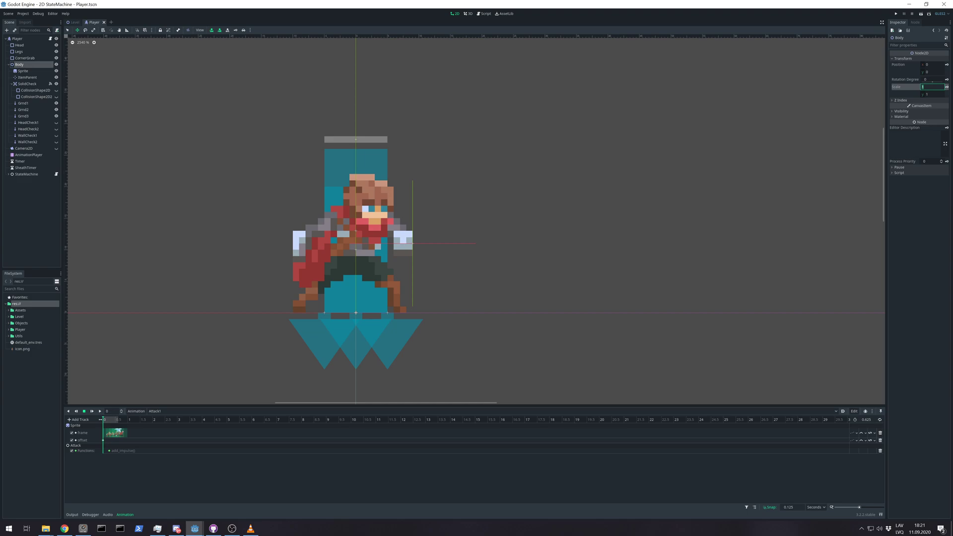
type("-1")
key("Return")
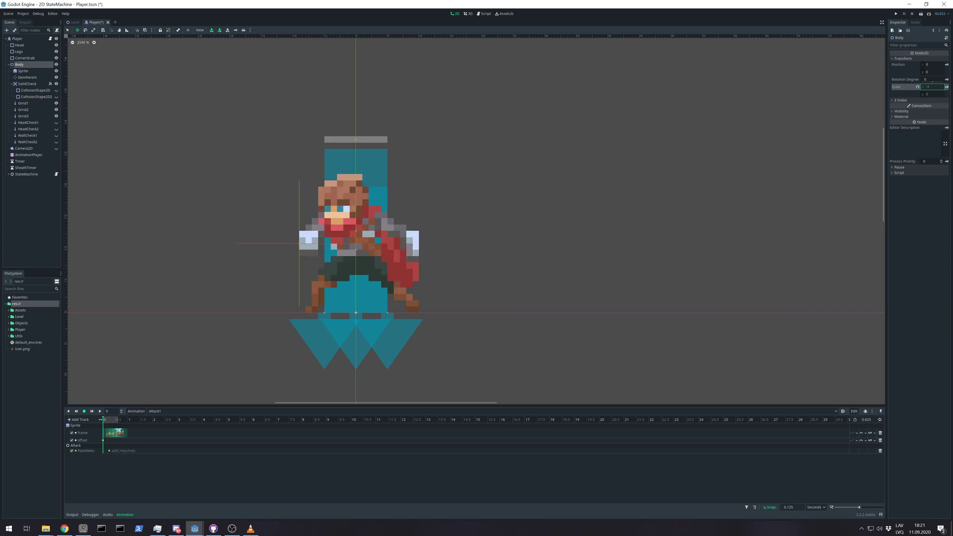
type("1")
key("Return")
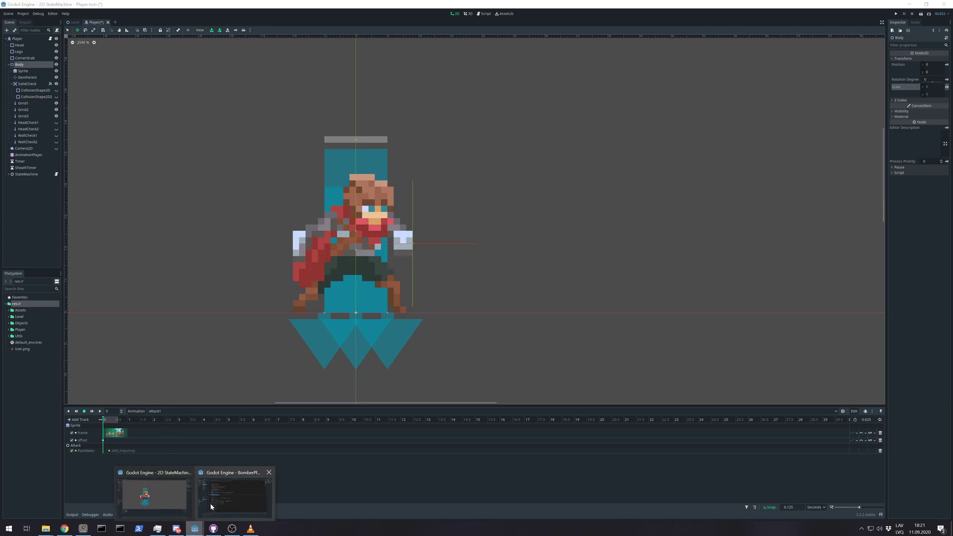
left_click(234, 495)
Highlight line 38's direction check: abs(direction.x) against the 0.001 threshold
key("Right")
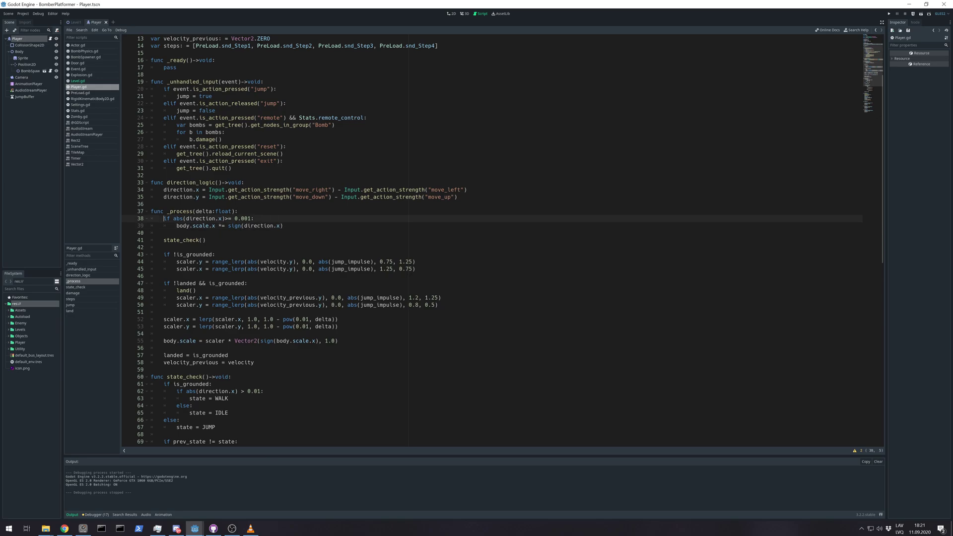
left_click_drag(164, 219, 224, 219)
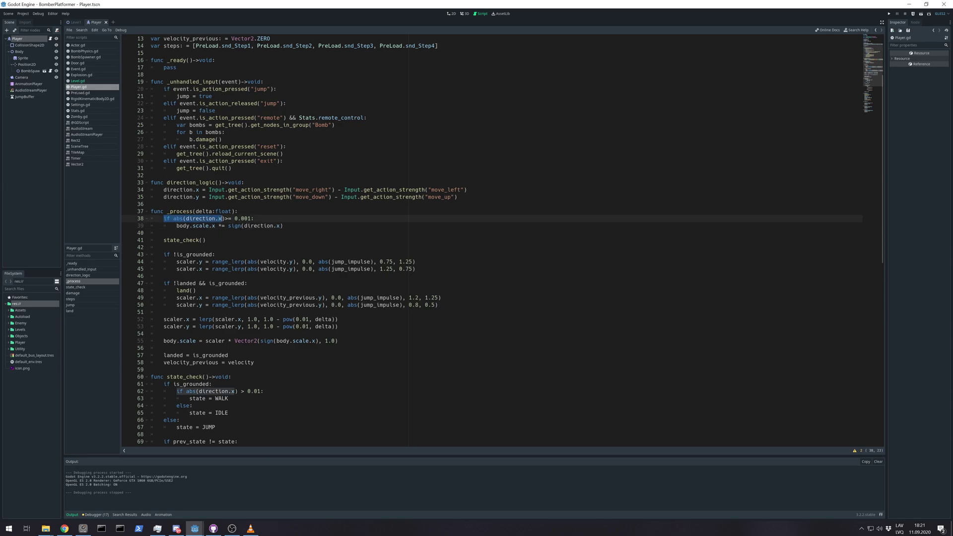
key("Right")
left_click_drag(224, 218, 172, 218)
double_click(179, 218)
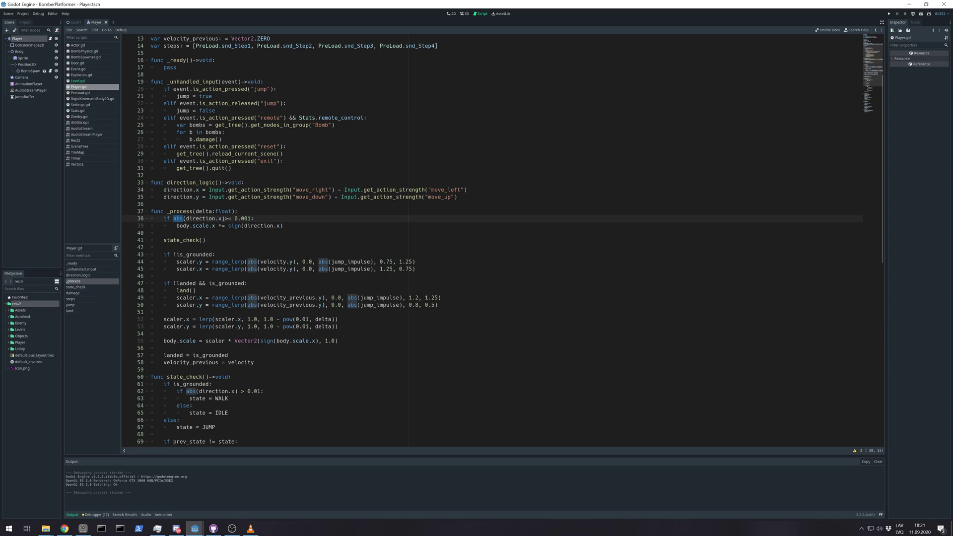
double_click(200, 218)
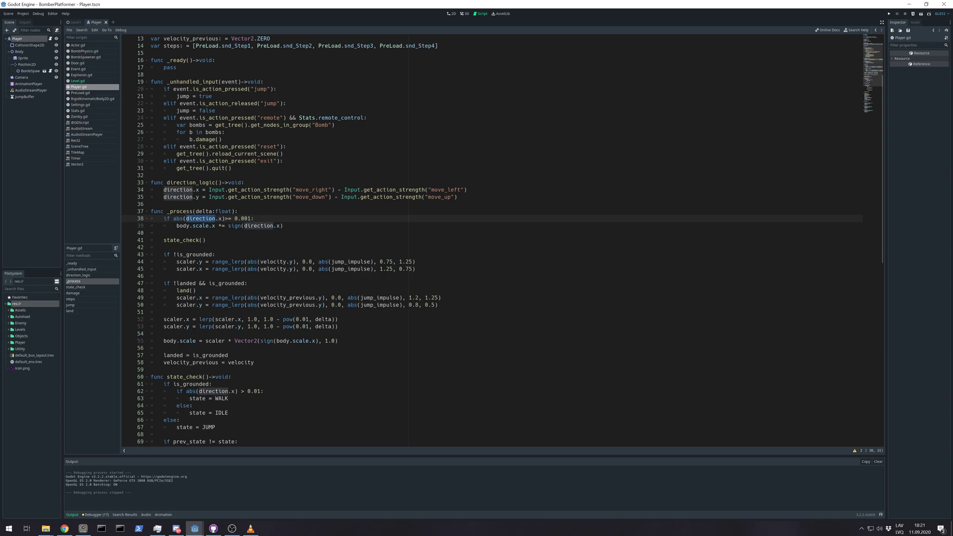
left_click(216, 218)
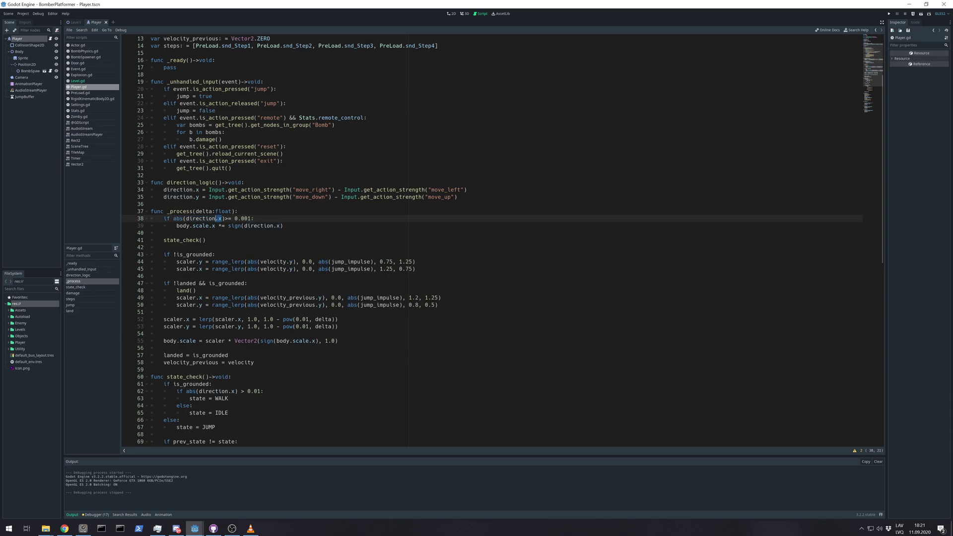
double_click(246, 219)
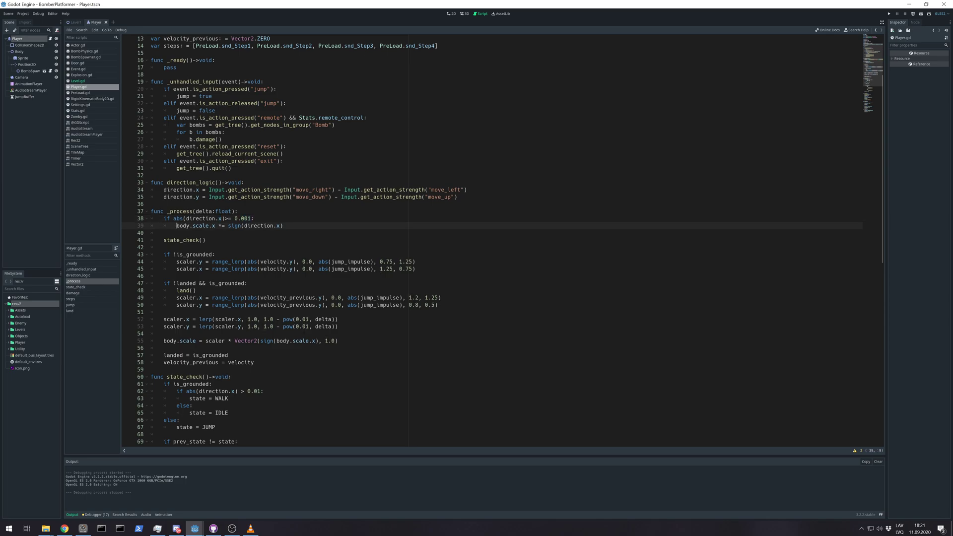
Highlight line 39's body.scale.x multiply-assign by sign(direction.x), then return to 2D view
left_click_drag(177, 226, 213, 226)
left_click(177, 226)
double_click(220, 225)
double_click(237, 226)
double_click(258, 225)
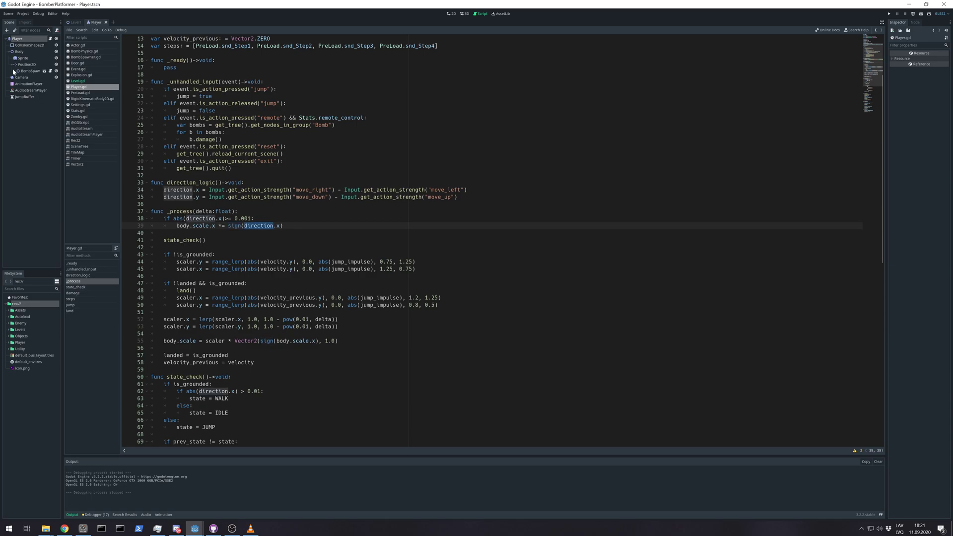
left_click(21, 39)
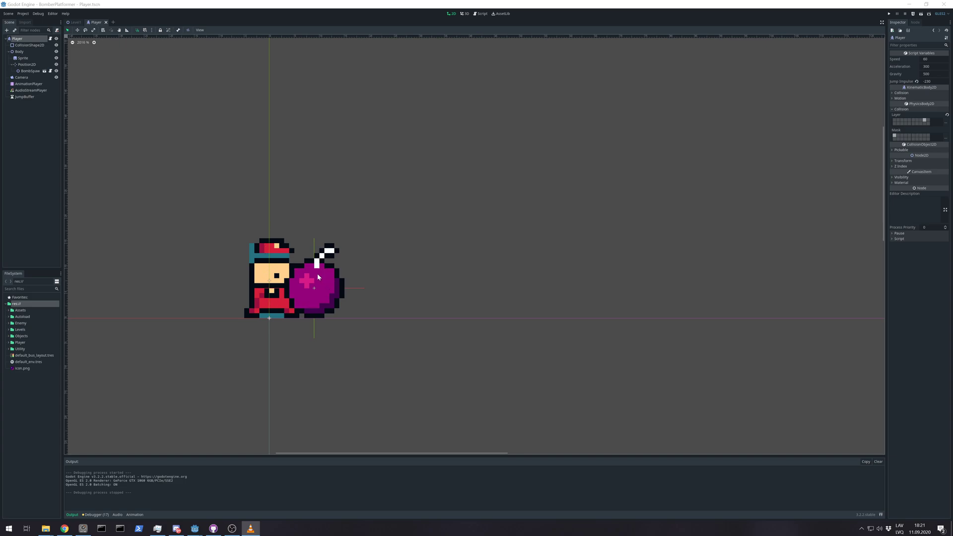
Hide the BombSpawn bomb and set Body's Transform scale x to -1
left_click(56, 71)
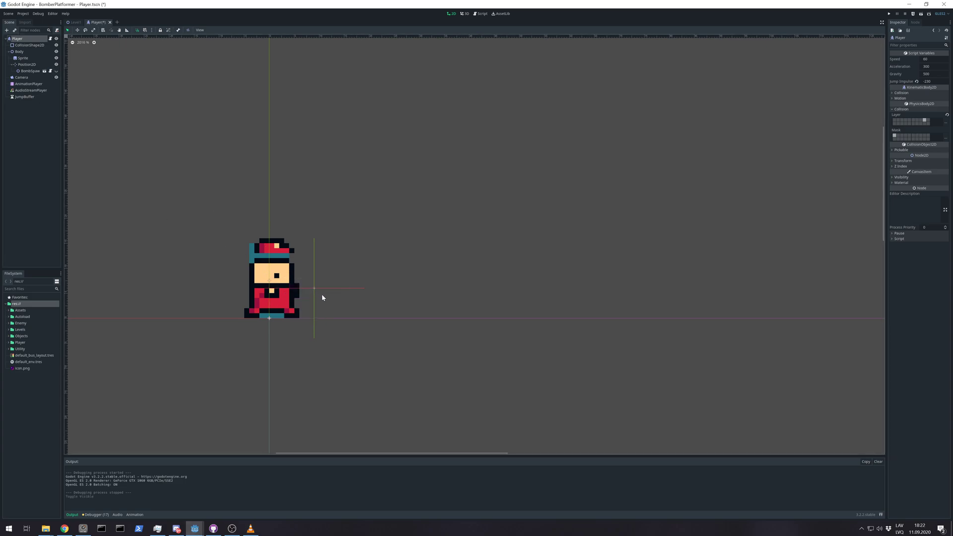
left_click(27, 64)
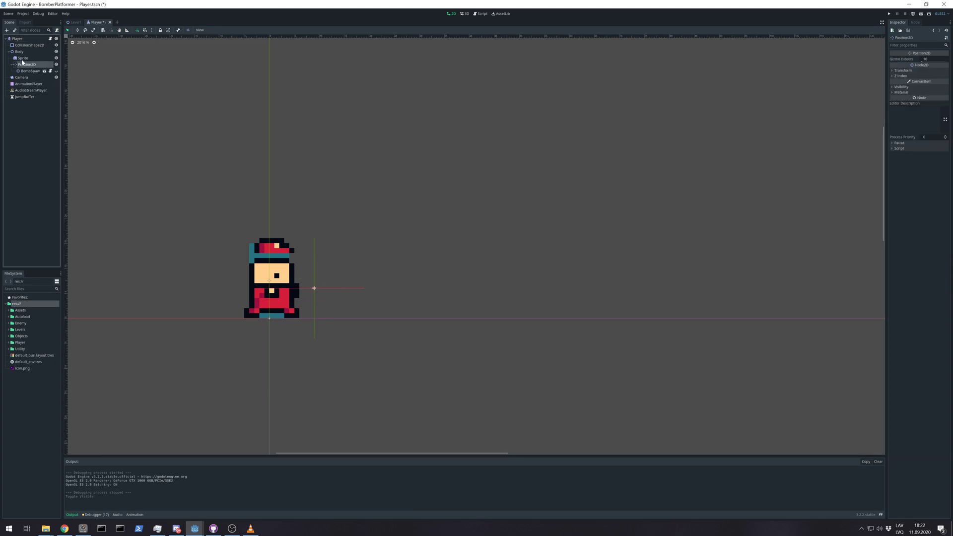
left_click(19, 51)
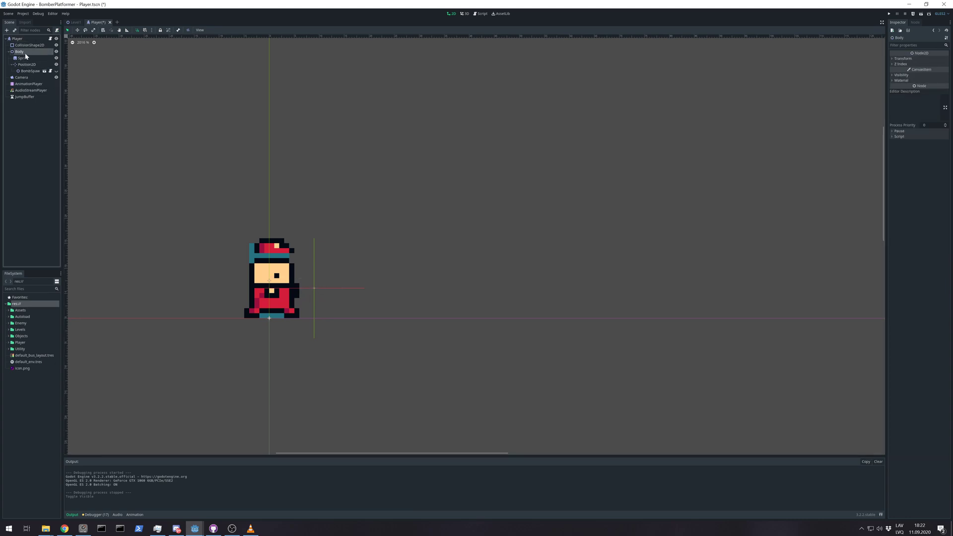
left_click(919, 58)
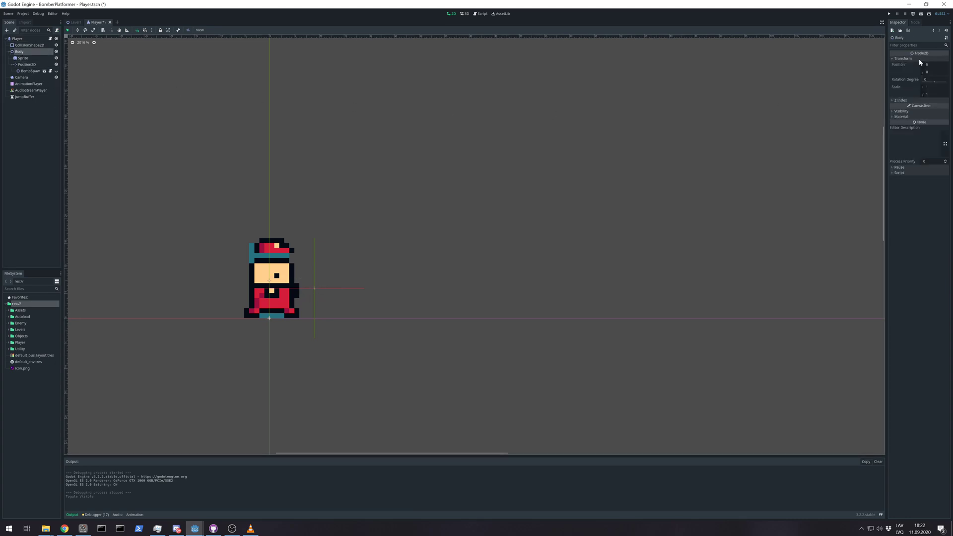
left_click(931, 87)
type("-1")
key("Return")
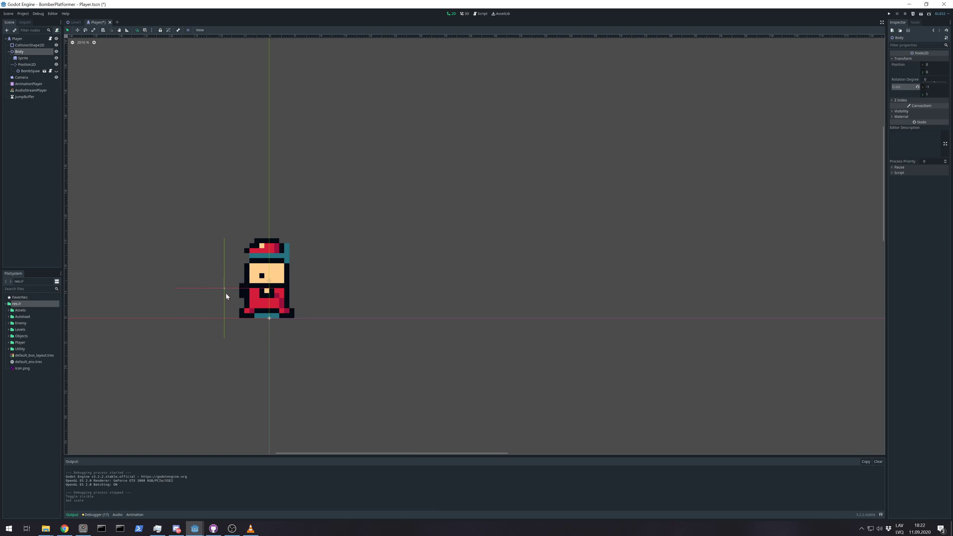
Toggle the BombSpawn bomb's visibility on and off twice, leaving it hidden
left_click(56, 71)
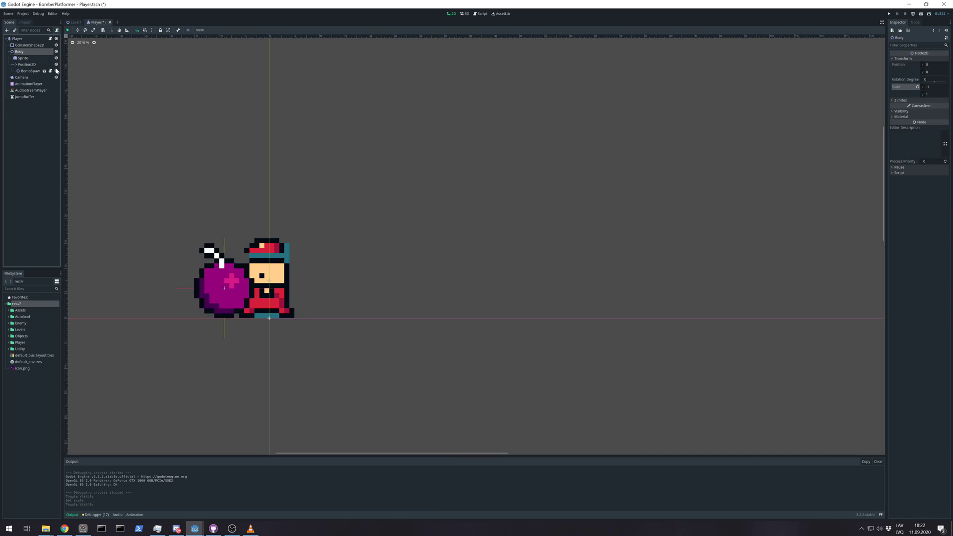
left_click(56, 71)
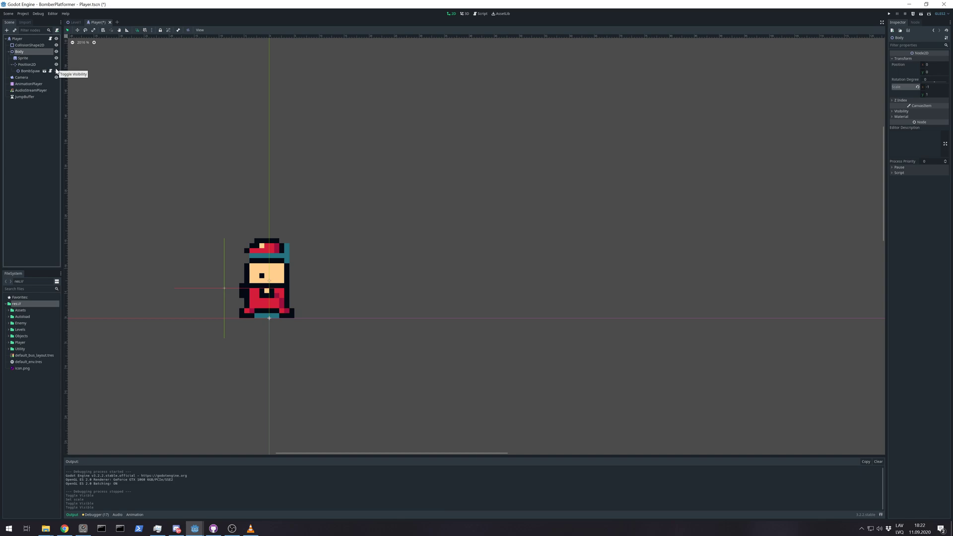
left_click(55, 71)
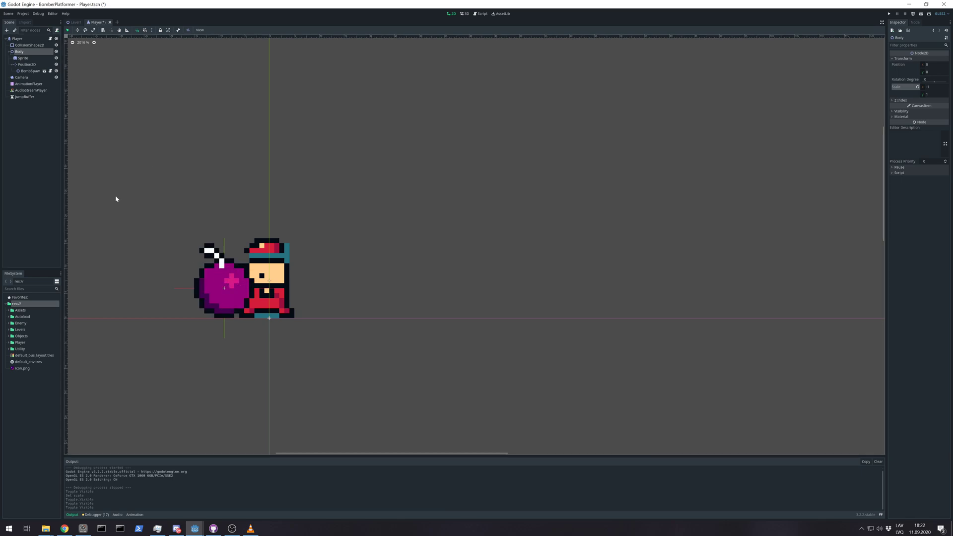
left_click(56, 71)
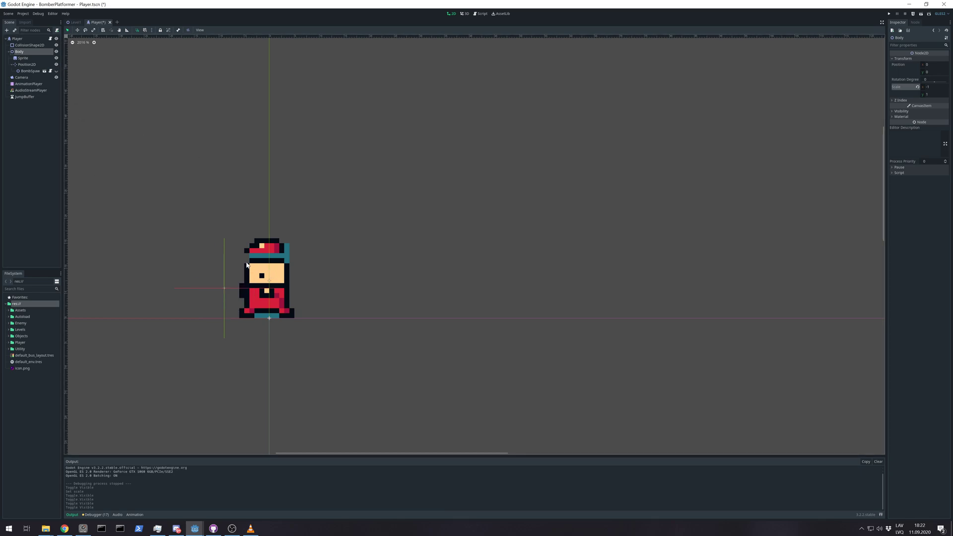